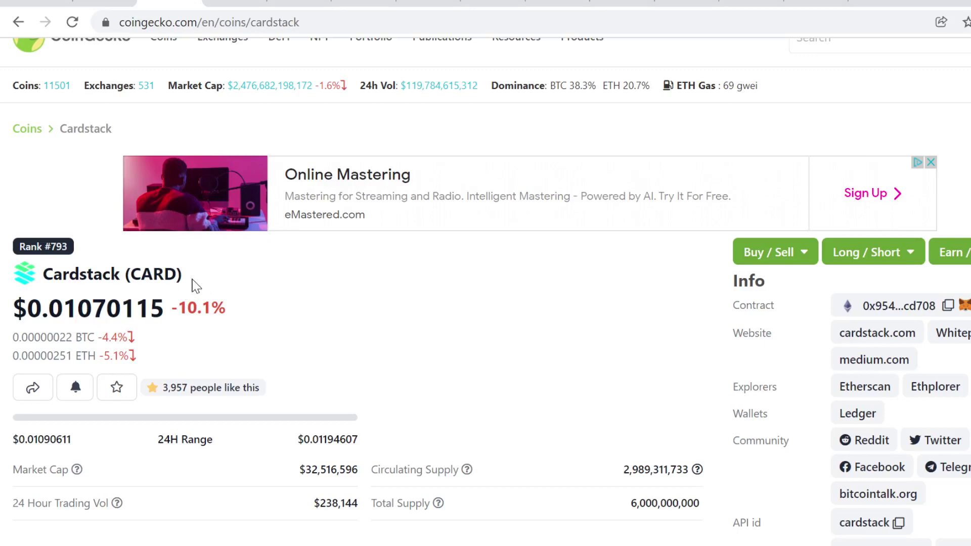
Step: Switch to the KuCoin tab and go from the trading screen back to the 'Find the Next Crypto Gem' homepage
click(36, 3)
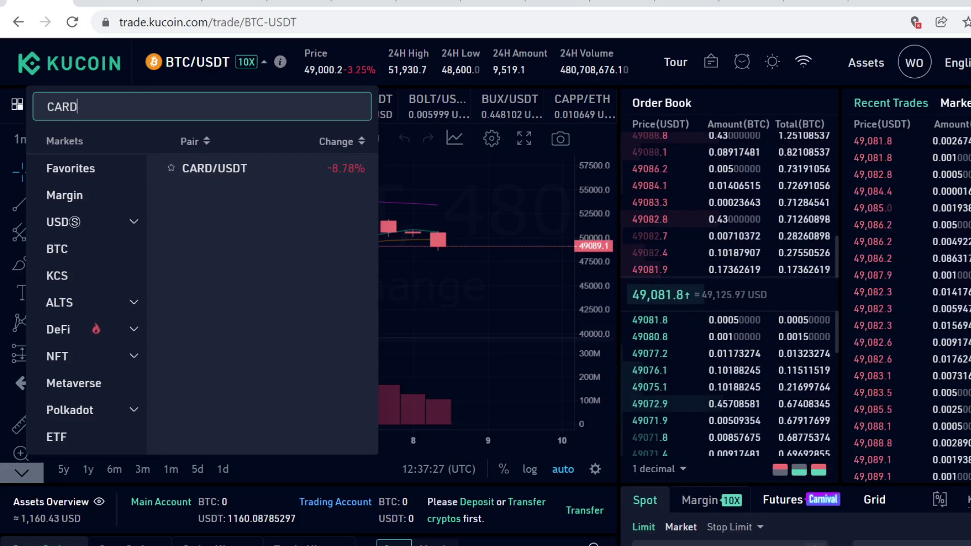
click(92, 74)
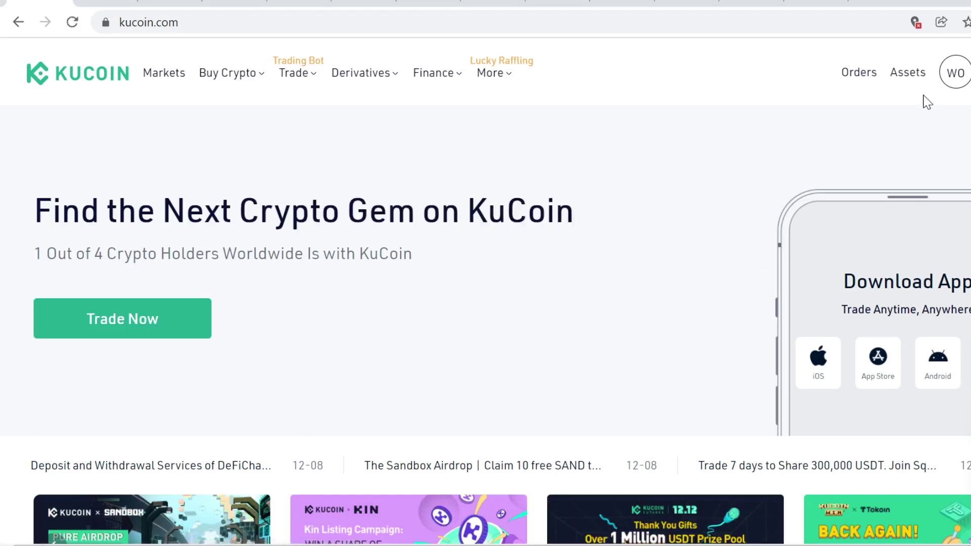
Step: Open Assets > Main Account to view the 1,160.08785297 USDT balance
mouse_move(913, 74)
click(858, 229)
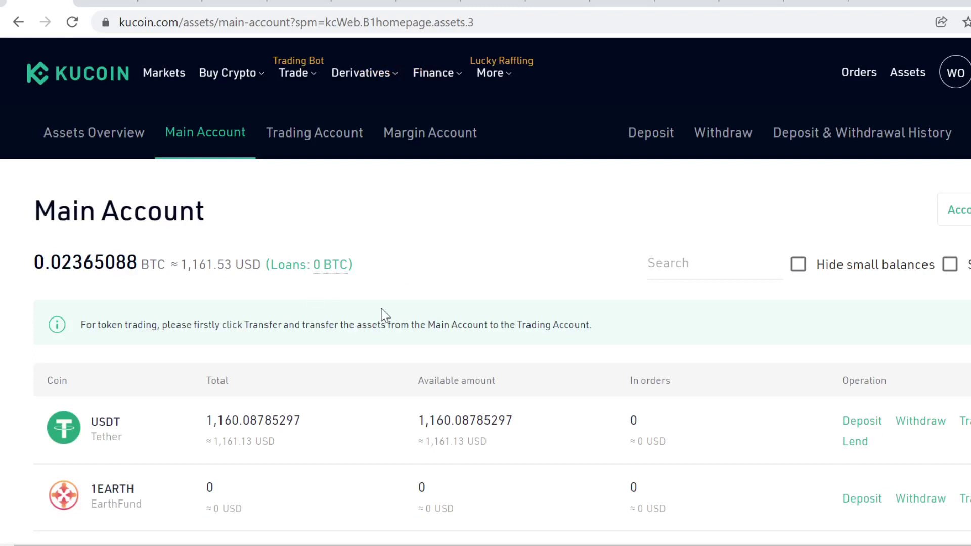
Step: Glance at the Cardstack coin tab, then return to the KuCoin Main Account page
mouse_move(230, 88)
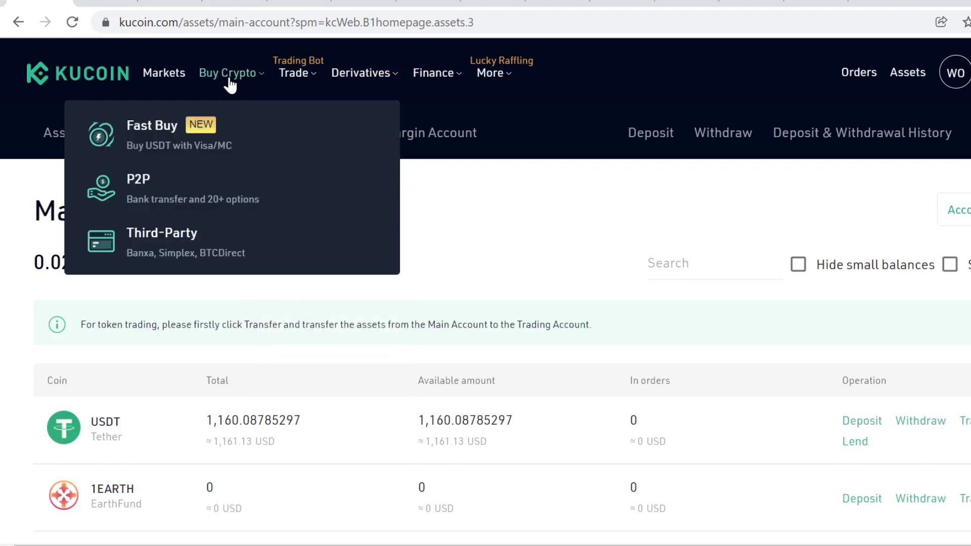
click(170, 3)
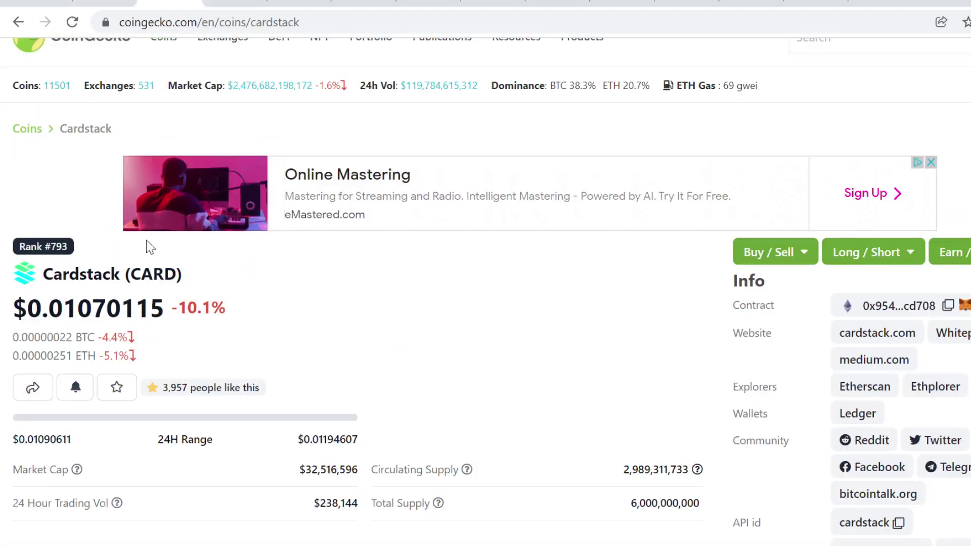
click(37, 3)
Step: Start a Third-Party purchase of USDT with 3455 EUR to spend
mouse_move(238, 96)
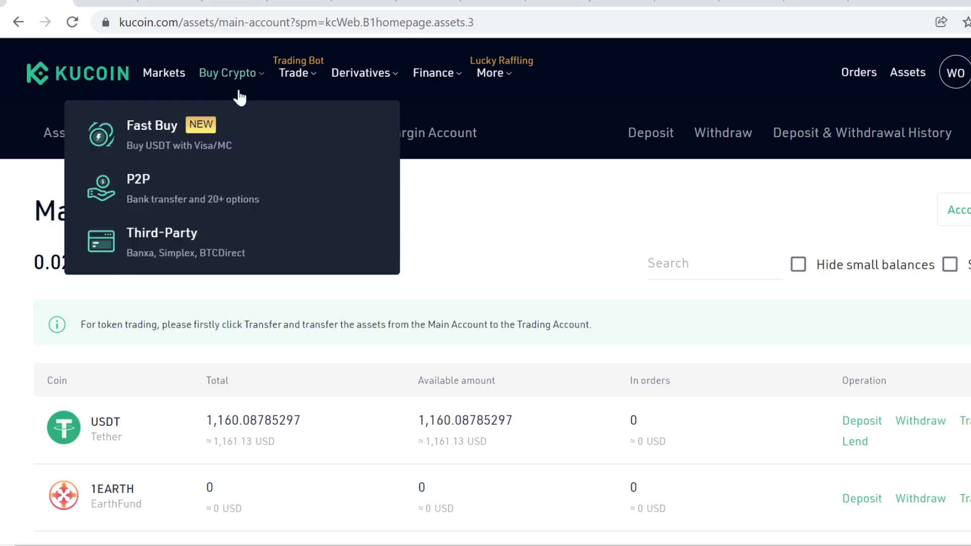
click(181, 257)
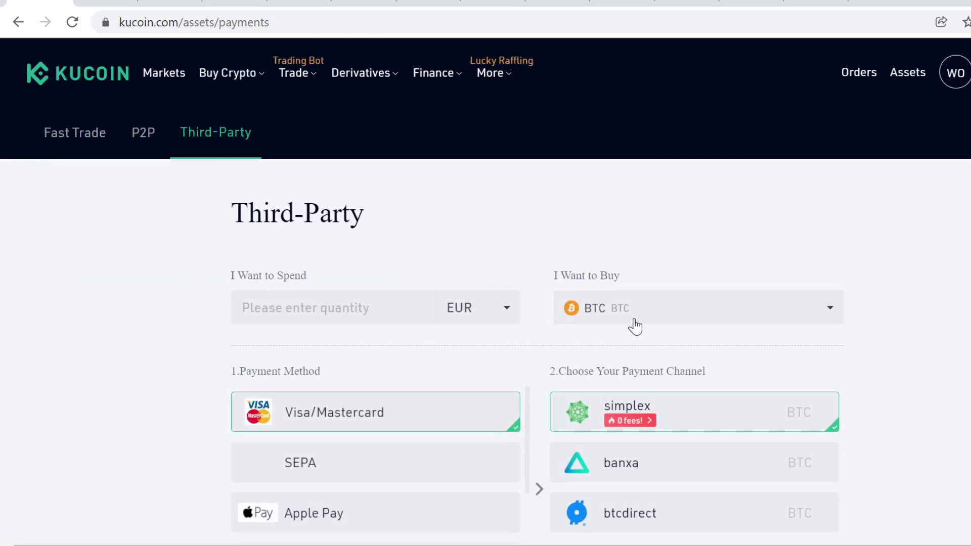
click(634, 320)
text(usdt)
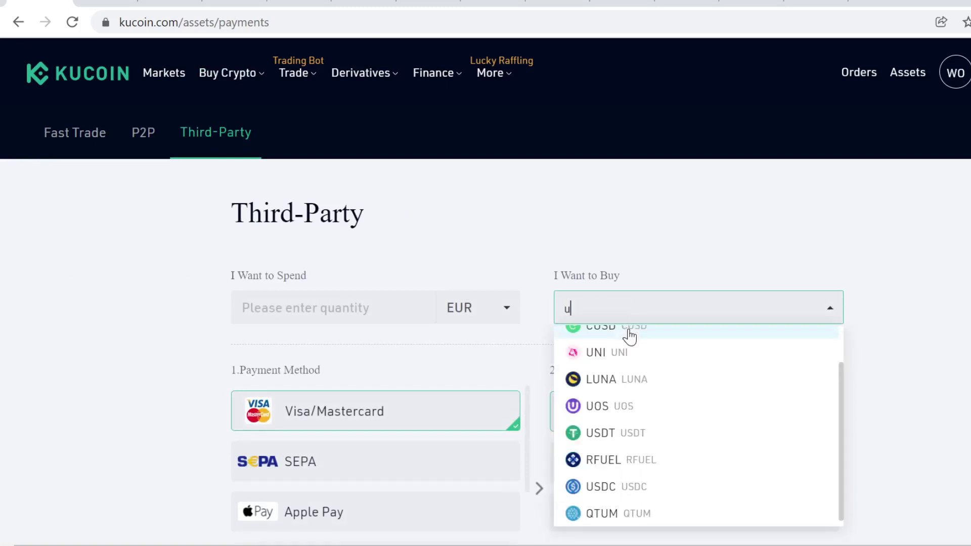
click(633, 342)
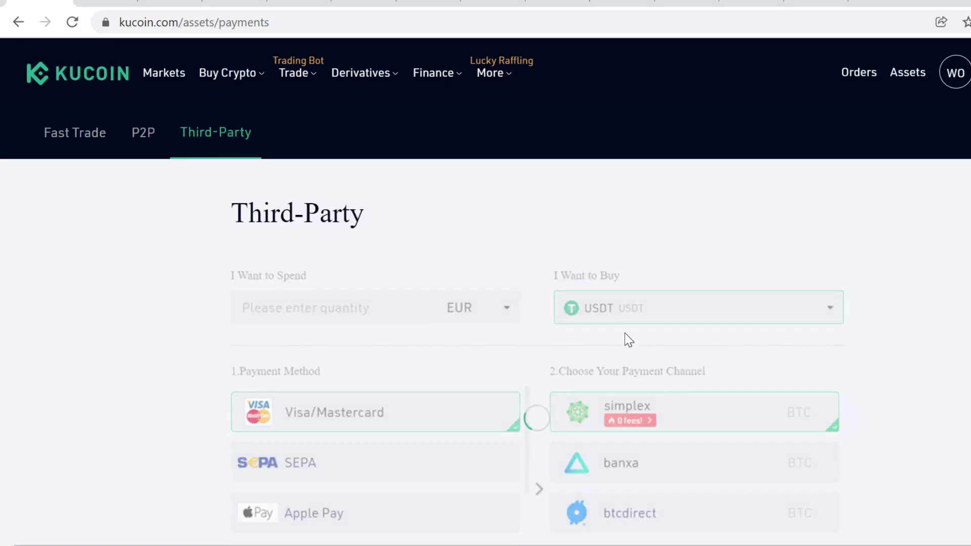
text(3455)
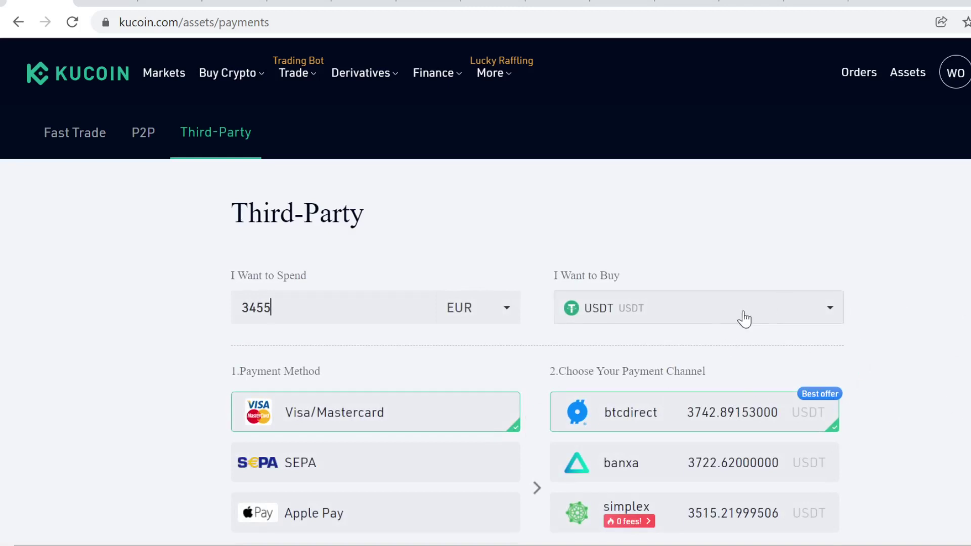
Step: Reopen Main Account, check the Trading Account balances, then return to Main Account
mouse_move(909, 75)
click(863, 218)
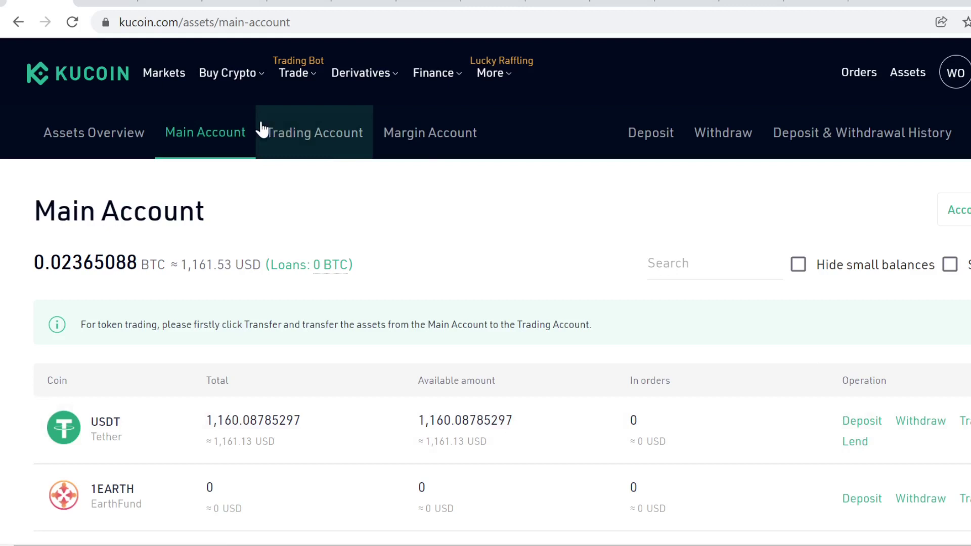
click(294, 139)
click(225, 144)
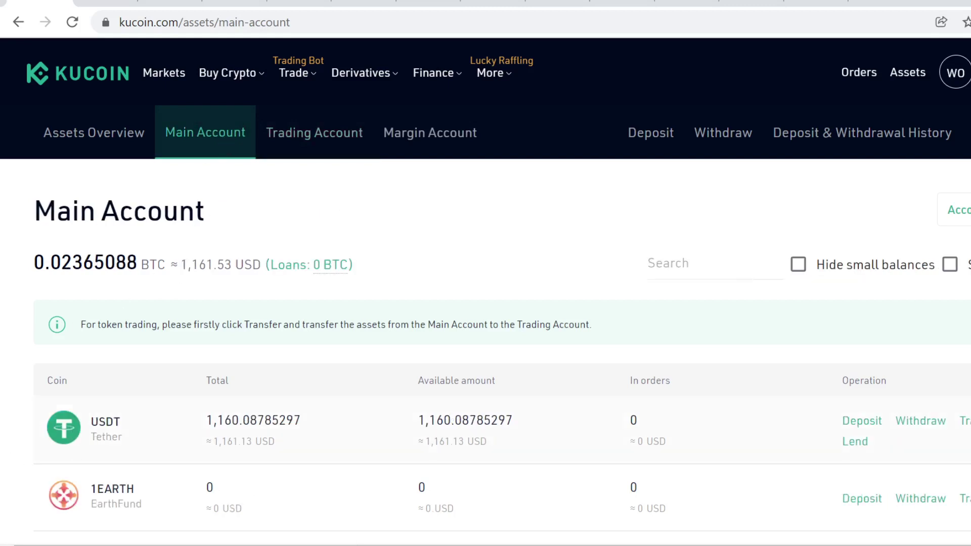
Step: Transfer the full 1,160.08785297 USDT to the Trading Account and confirm it arrived there
click(965, 420)
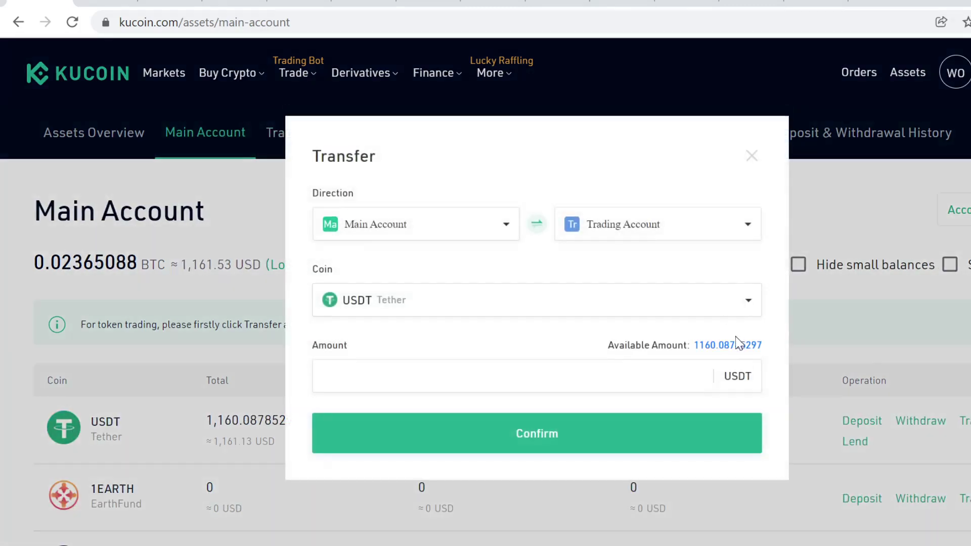
click(739, 345)
click(600, 435)
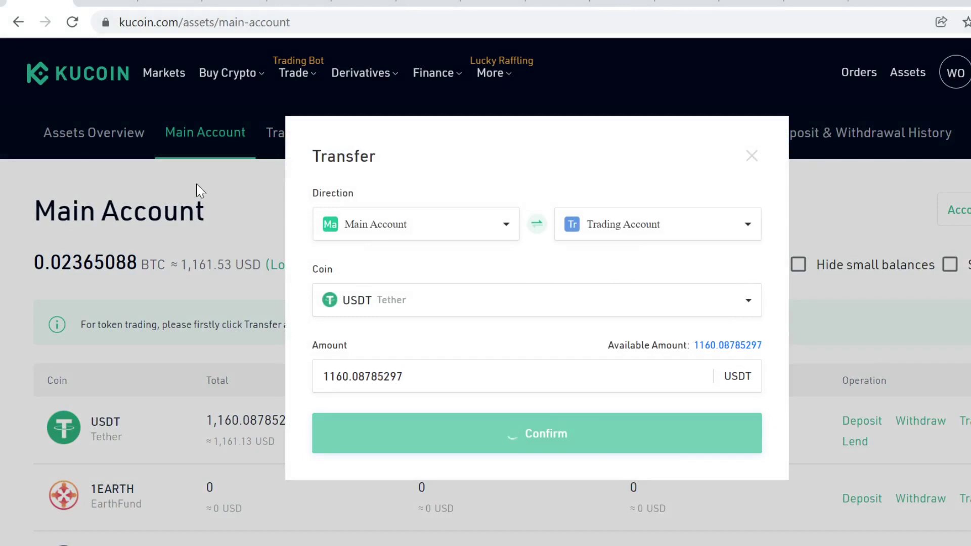
click(337, 140)
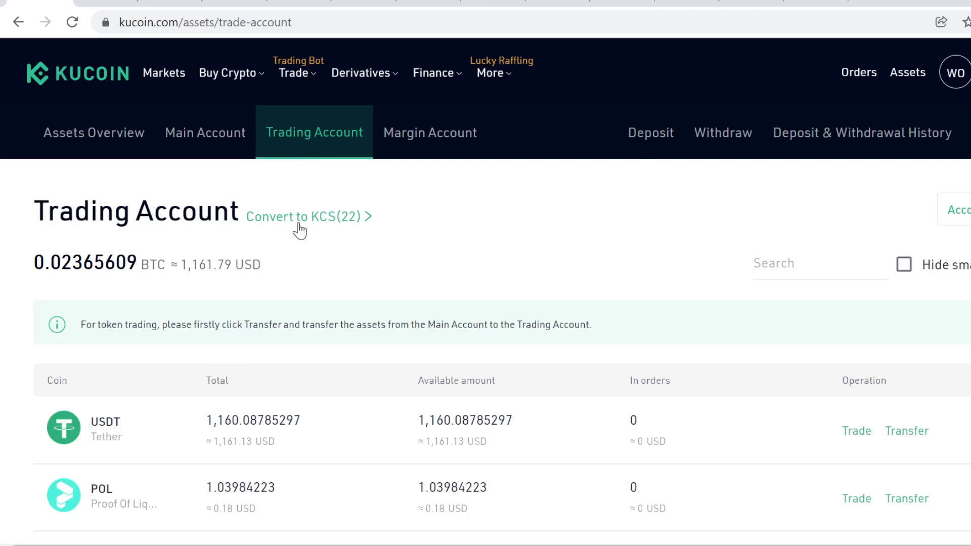
Step: Open spot trading, search for CARD, and open the CARD/USDT pair page
mouse_move(320, 82)
click(298, 131)
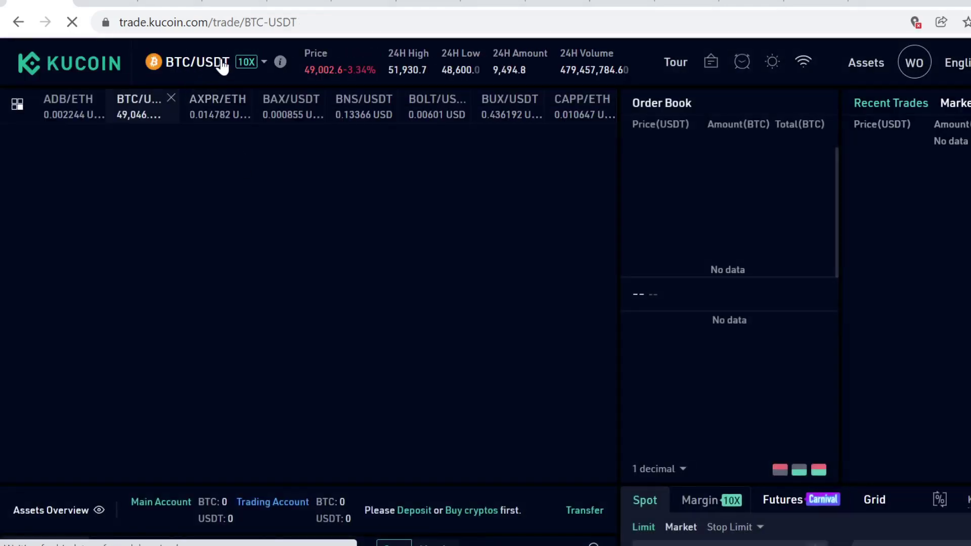
mouse_move(221, 66)
click(221, 104)
text(CARD)
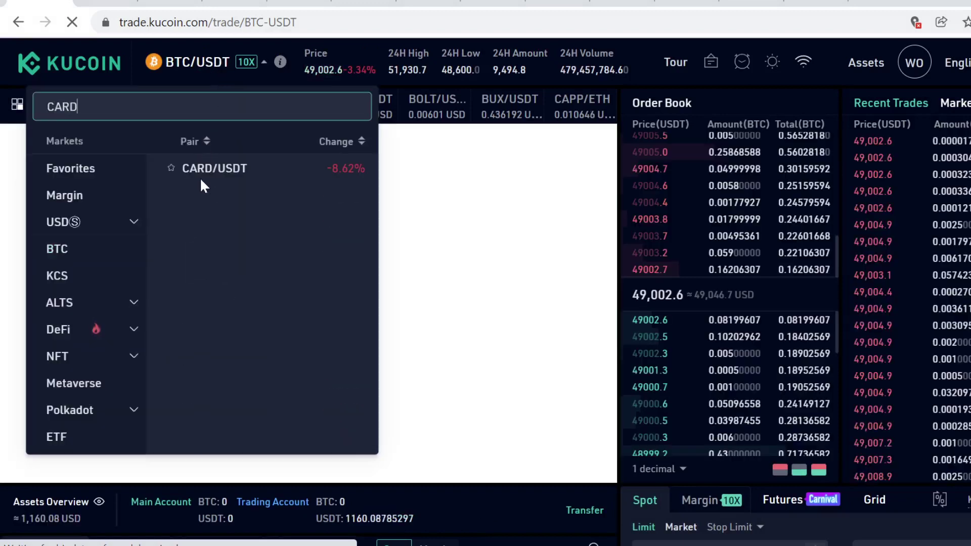
click(225, 179)
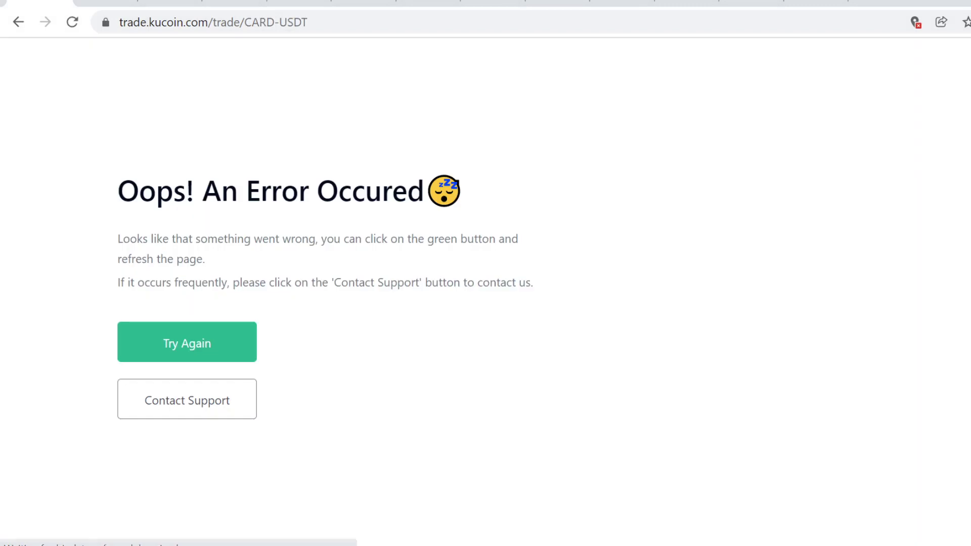
Step: Reload the failed CARD/USDT page with Try Again so the chart and order book appear
click(215, 349)
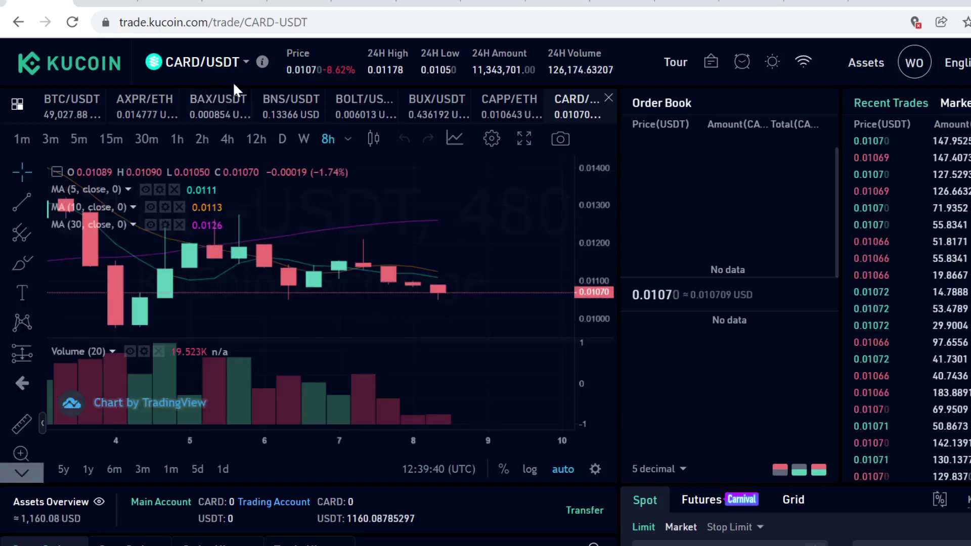
Step: Switch the CARD buy form to Market and set Amount to the full 1157.77230 USDT
scroll(657, 354, down, 2)
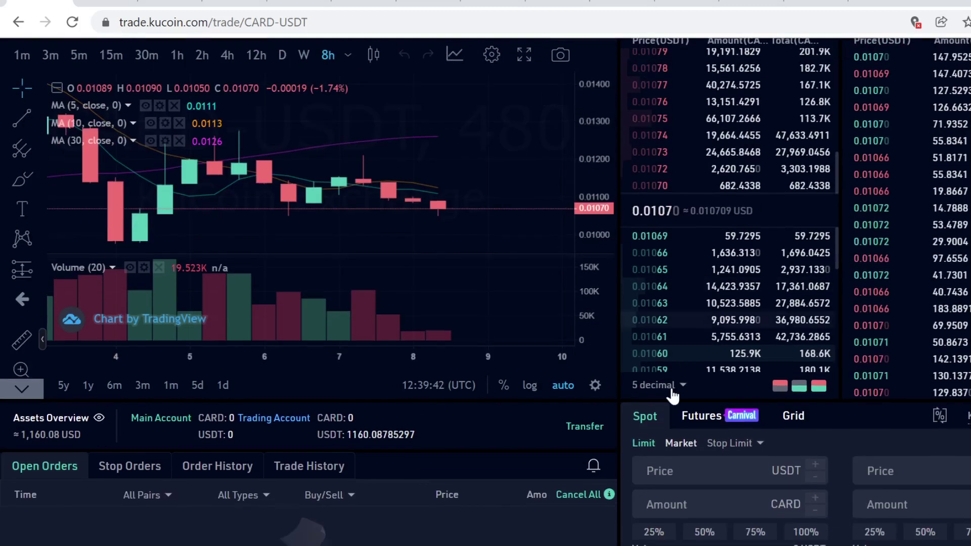
click(681, 445)
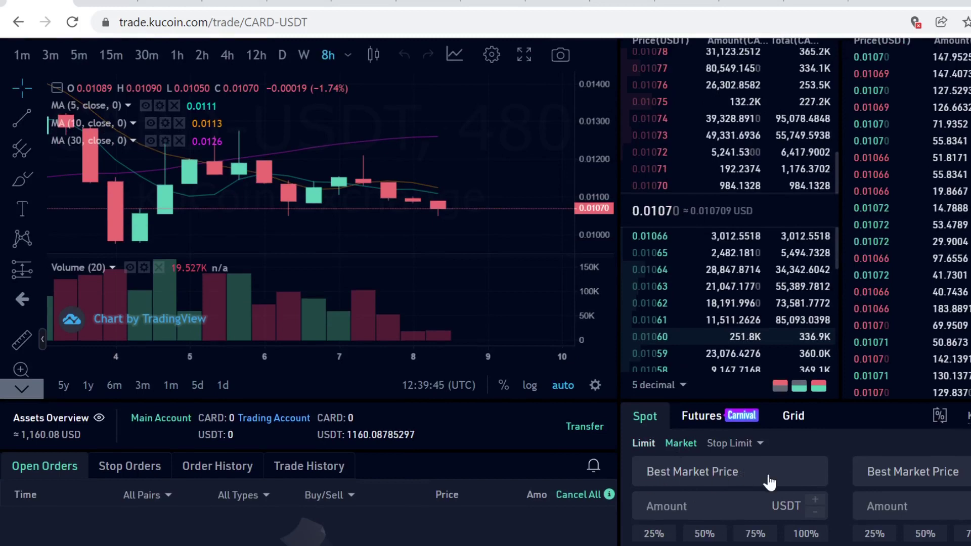
scroll(700, 460, down, 2)
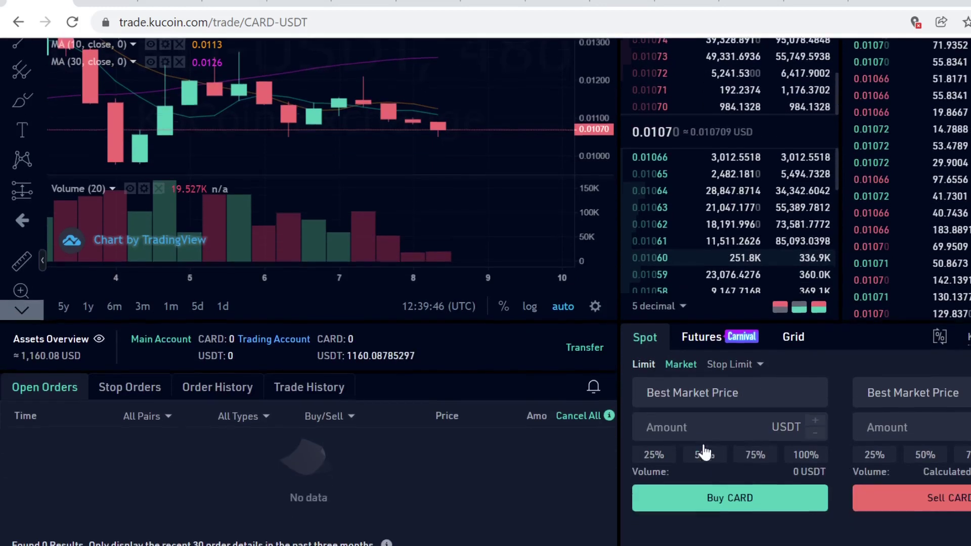
click(791, 459)
click(758, 455)
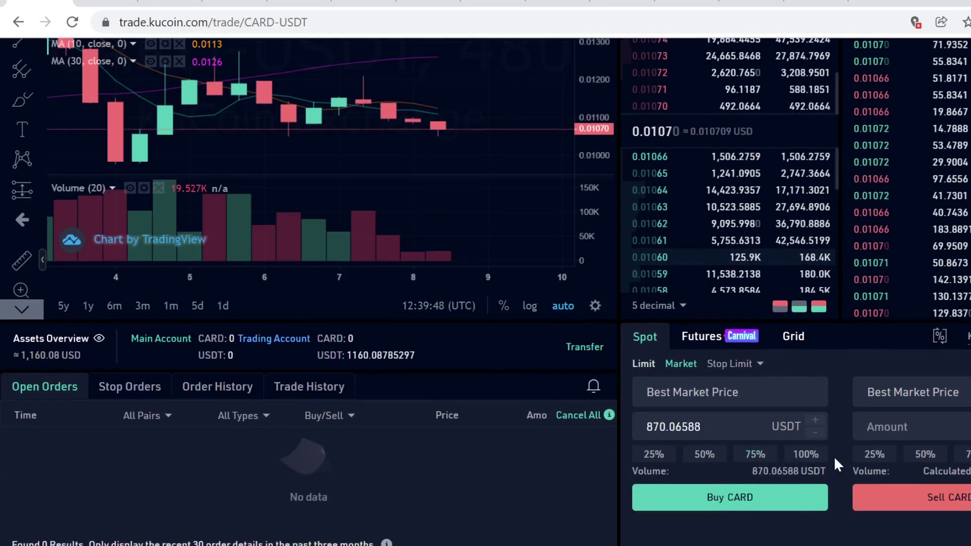
click(807, 458)
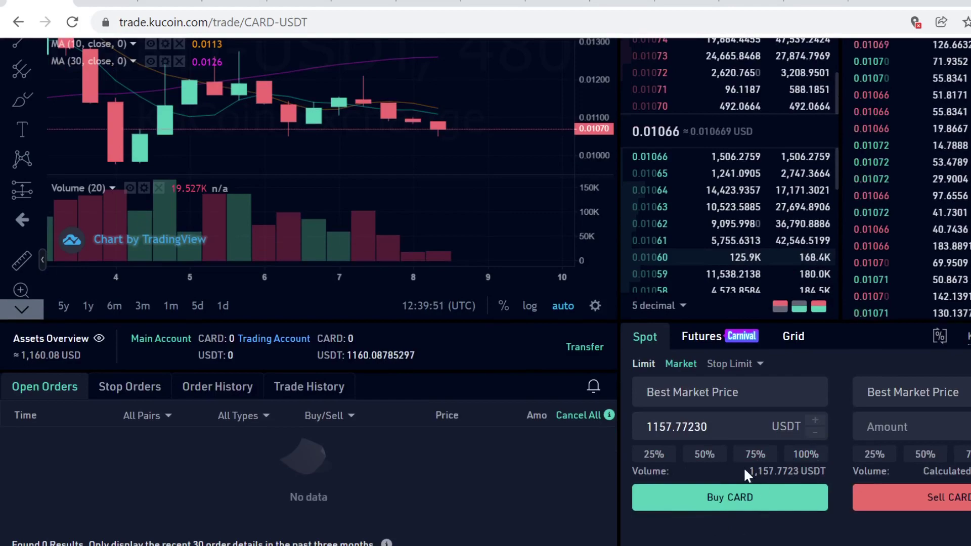
scroll(743, 379, up, 3)
mouse_move(862, 70)
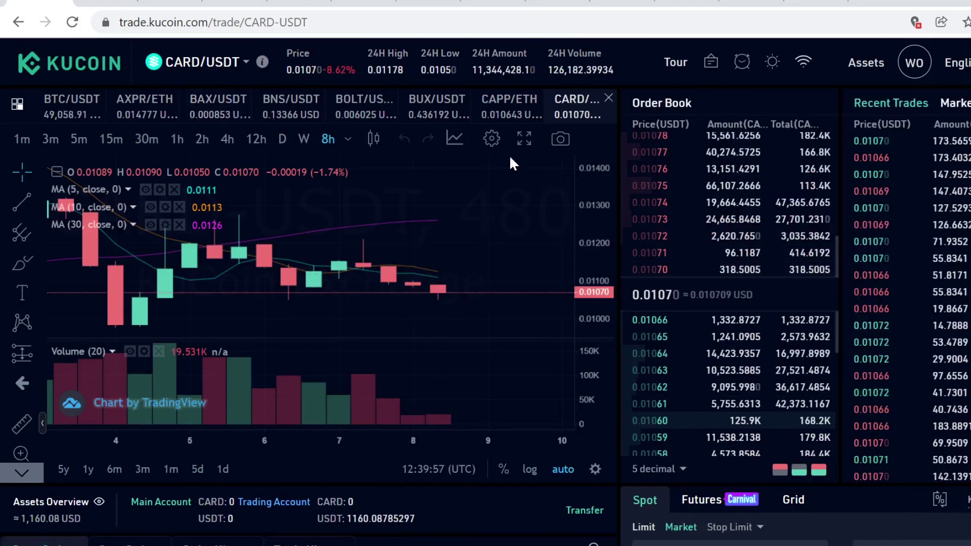
scroll(800, 135, down, 3)
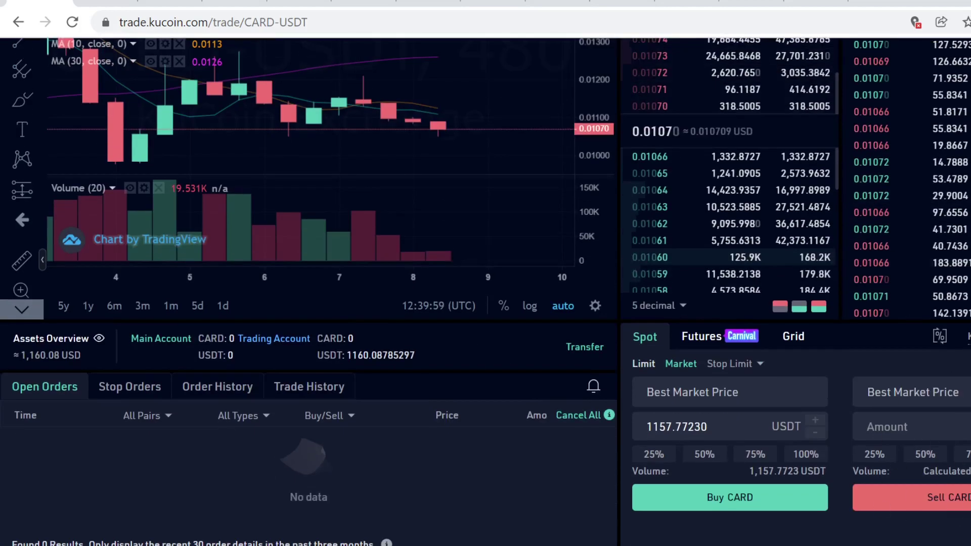
scroll(809, 152, up, 3)
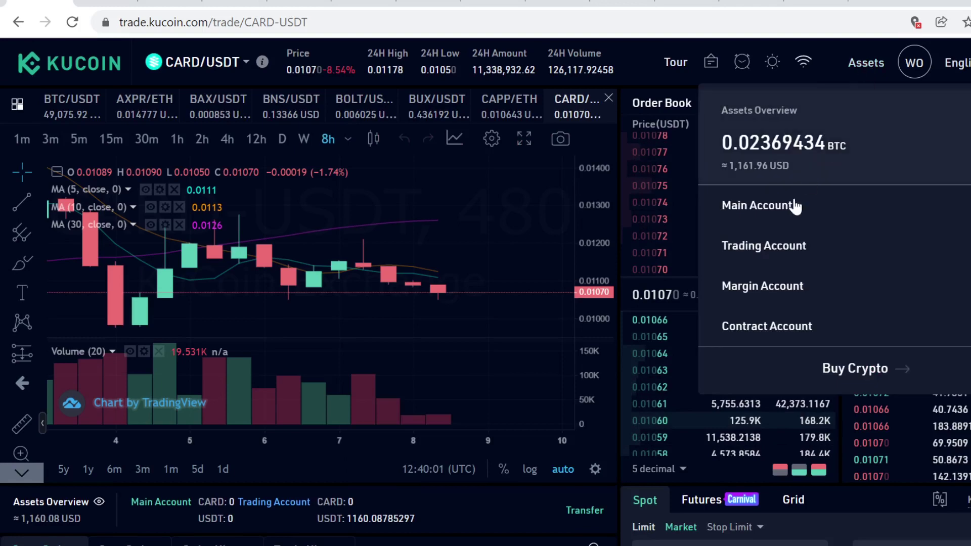
Step: Send all 1160.08785297 USDT from Trading back to Main Account, then view CoinGecko's Cardstack page
click(780, 250)
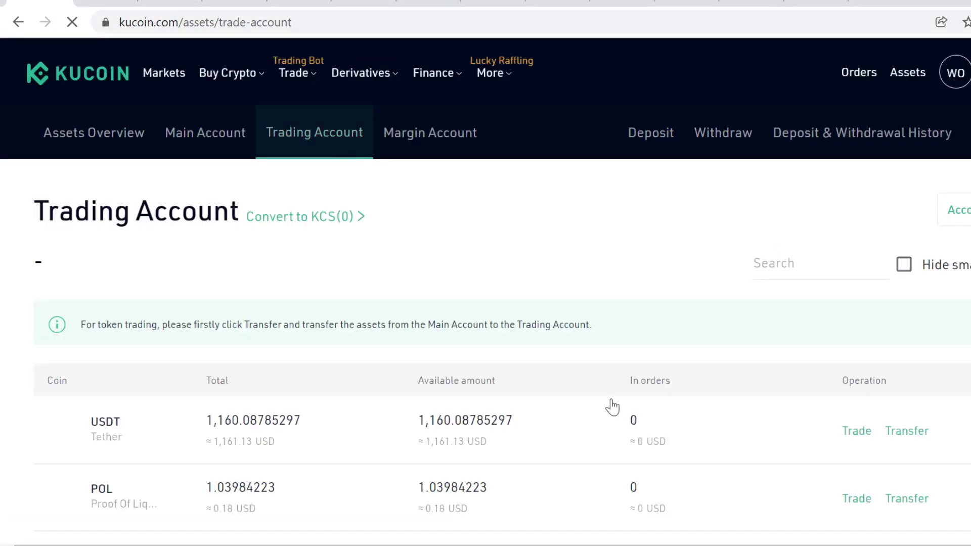
click(906, 431)
click(744, 348)
click(705, 439)
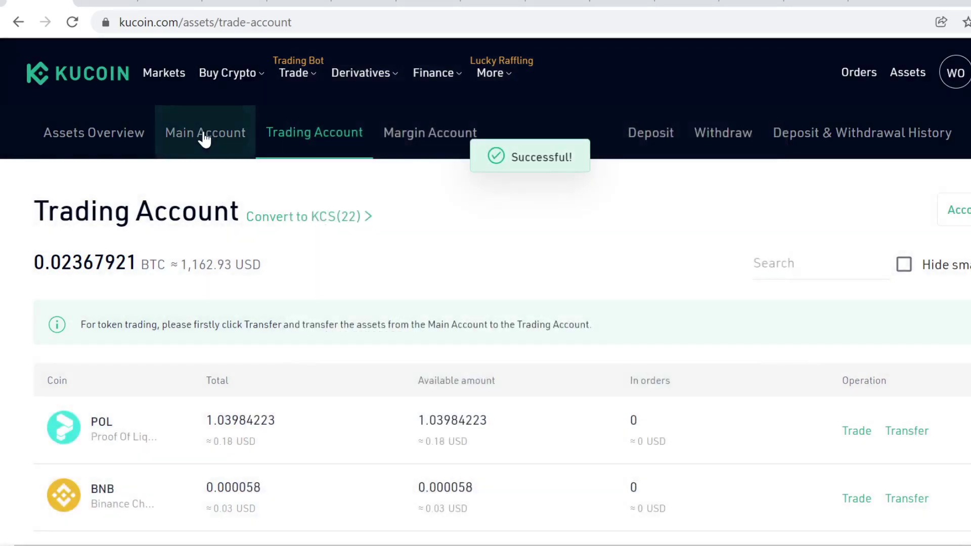
click(202, 135)
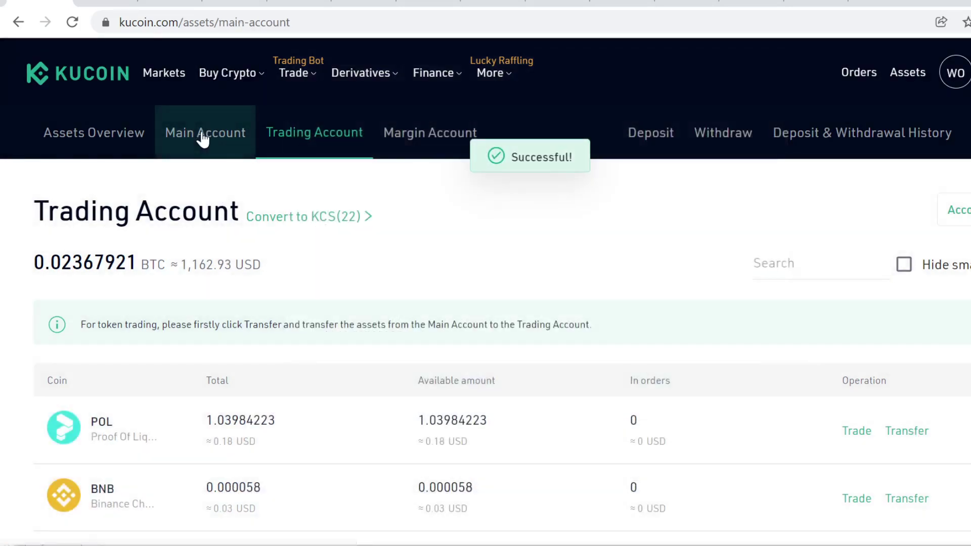
key(ctrl+Tab)
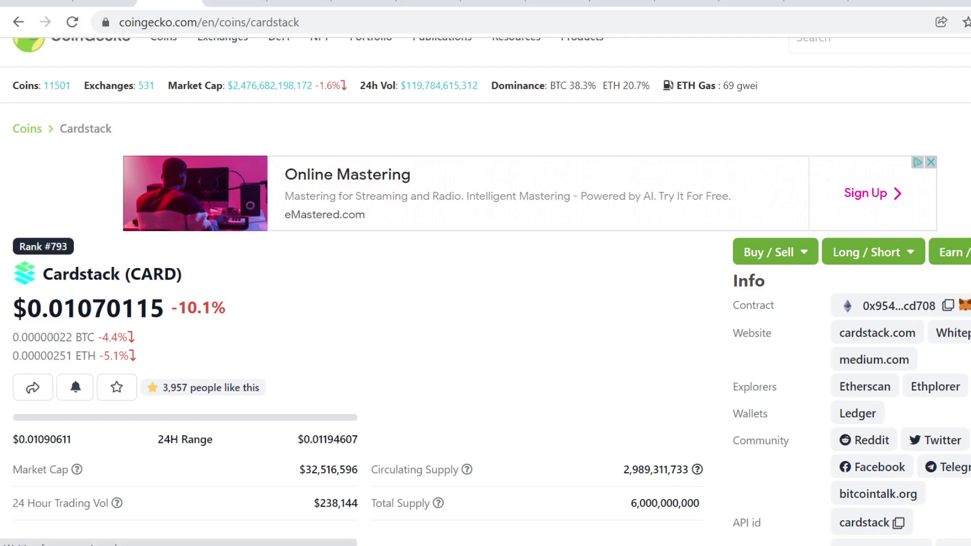
Step: Glance at the Gumroad tab, ending on KuCoin Main Account holding 1,160.08785297 USDT
click(41, 3)
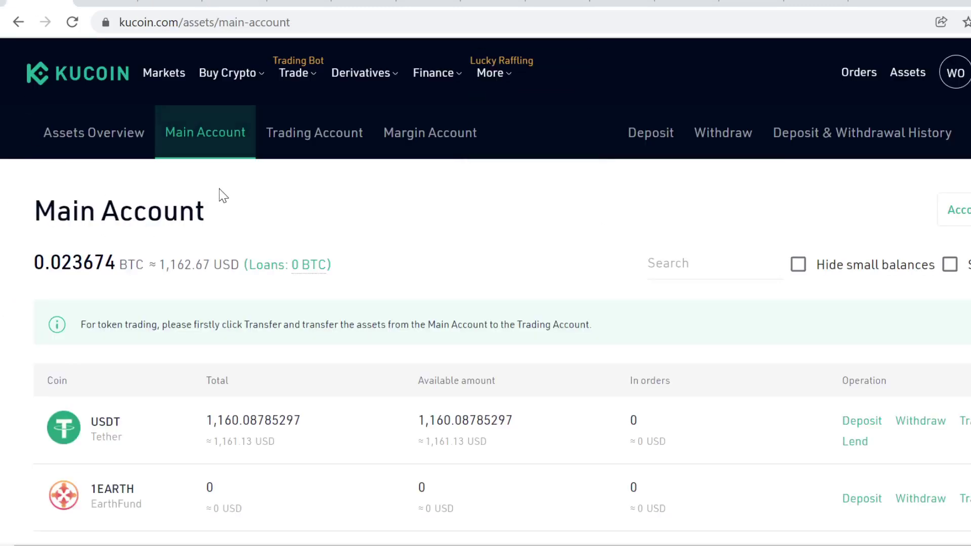
click(115, 2)
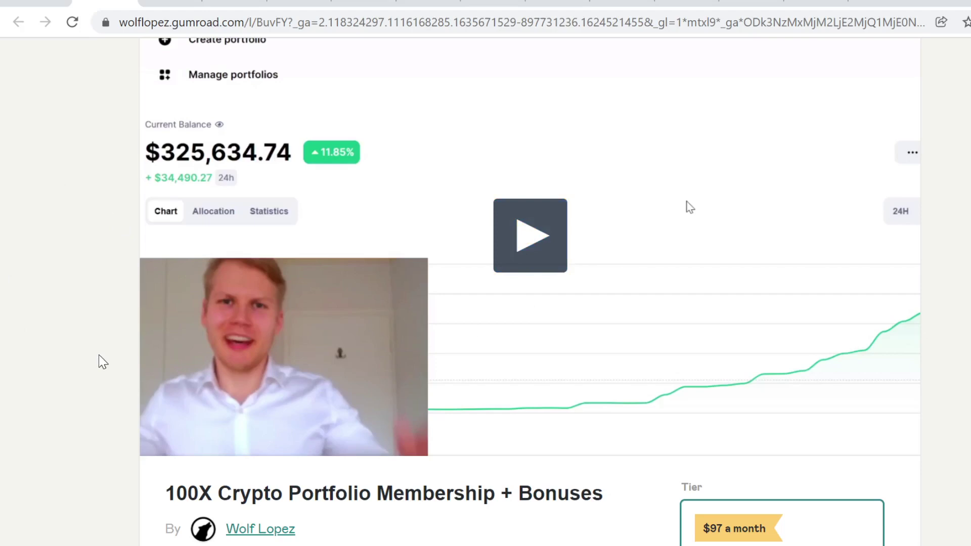
click(36, 2)
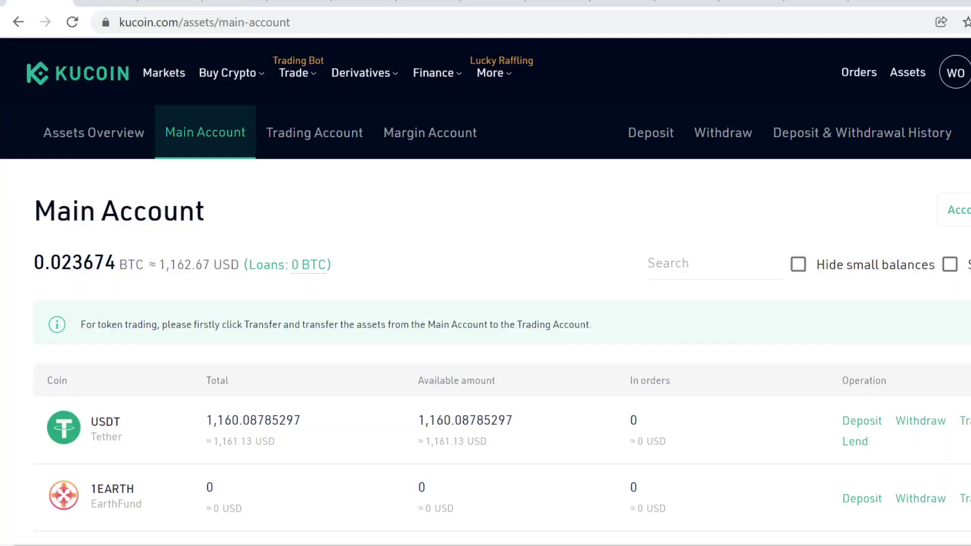